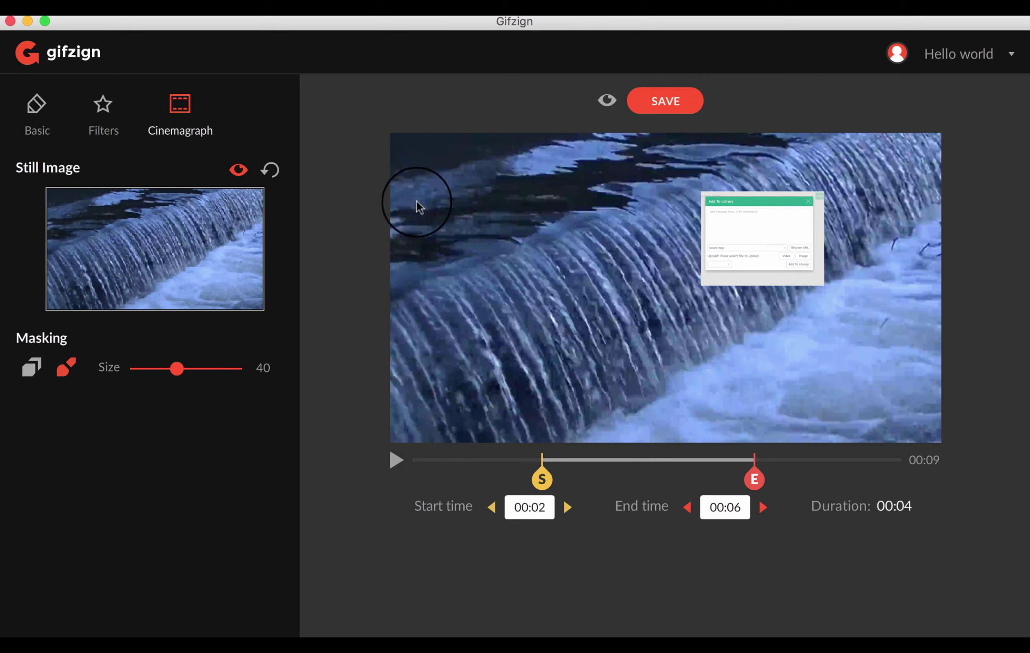
- Open My GIFs from the account menu to see the saved waterfall cinemagraph
left_click(971, 53)
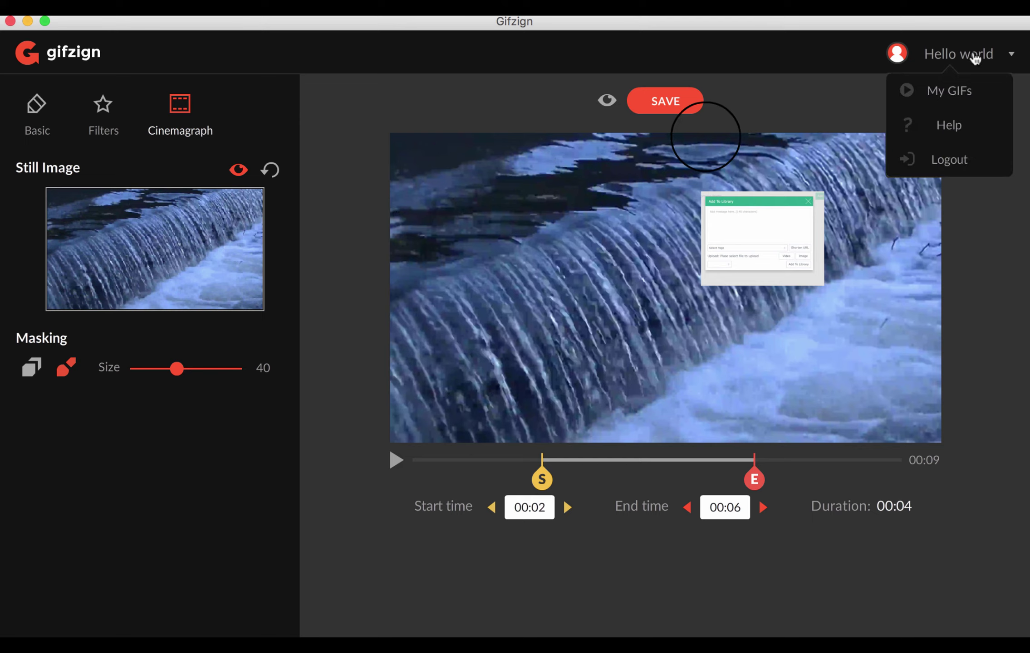
left_click(953, 93)
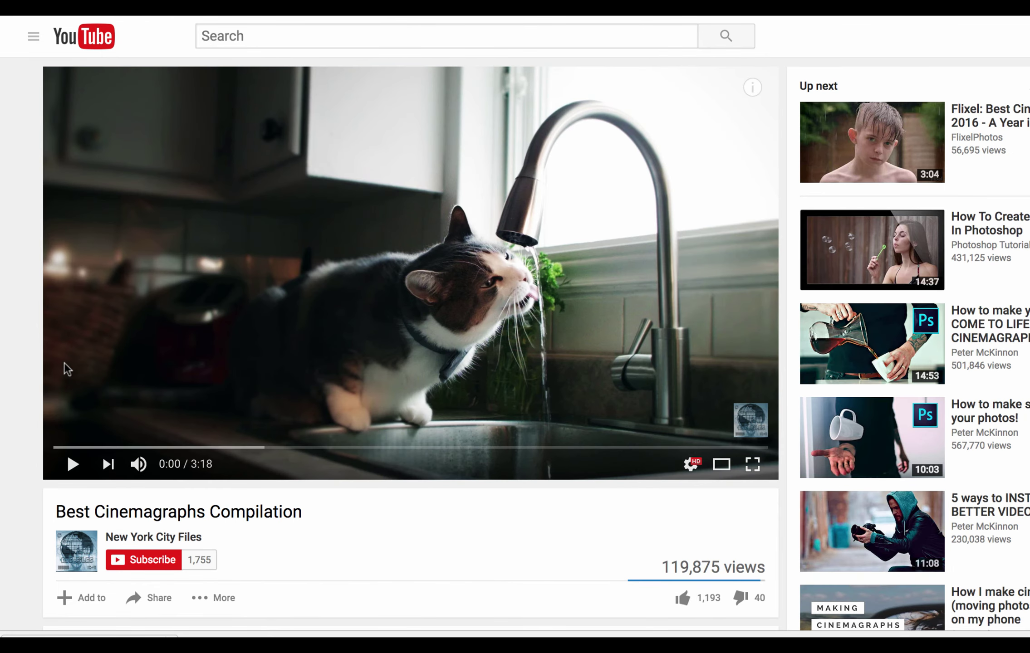
- Play the Best Cinemagraphs Compilation video briefly, then pause it
left_click(72, 464)
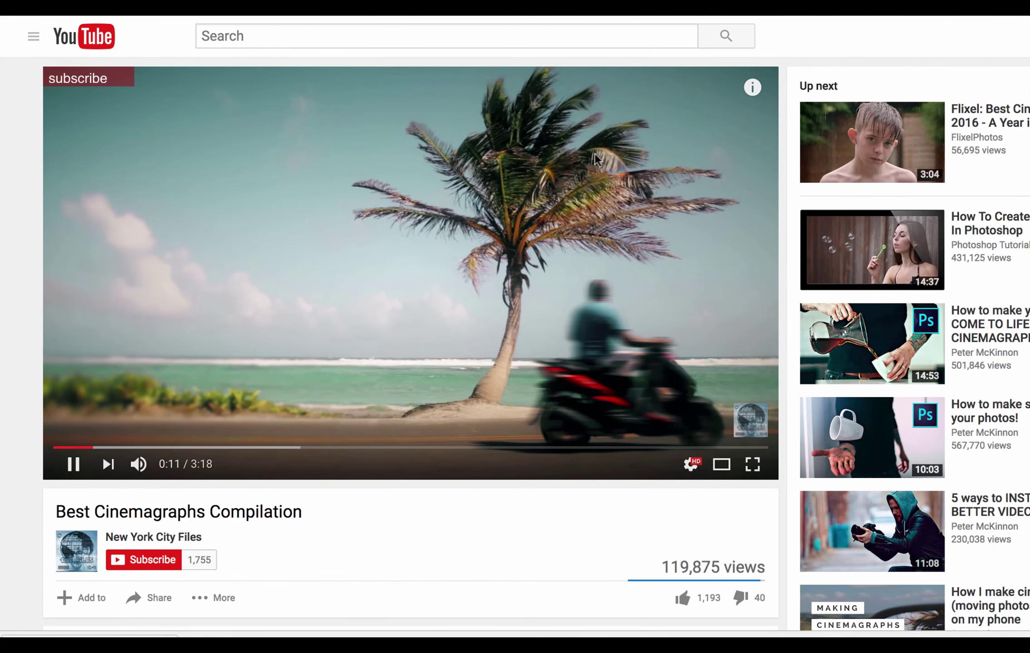
left_click(74, 464)
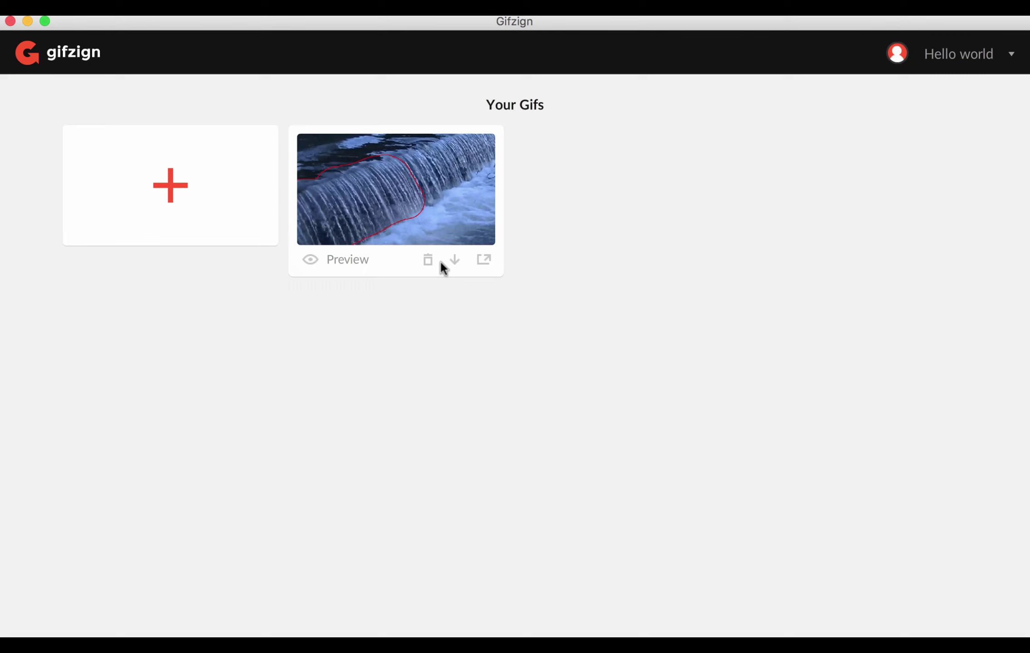
- Start a new GIF with the + card and select the YouTube/Vimeo link field
left_click(168, 186)
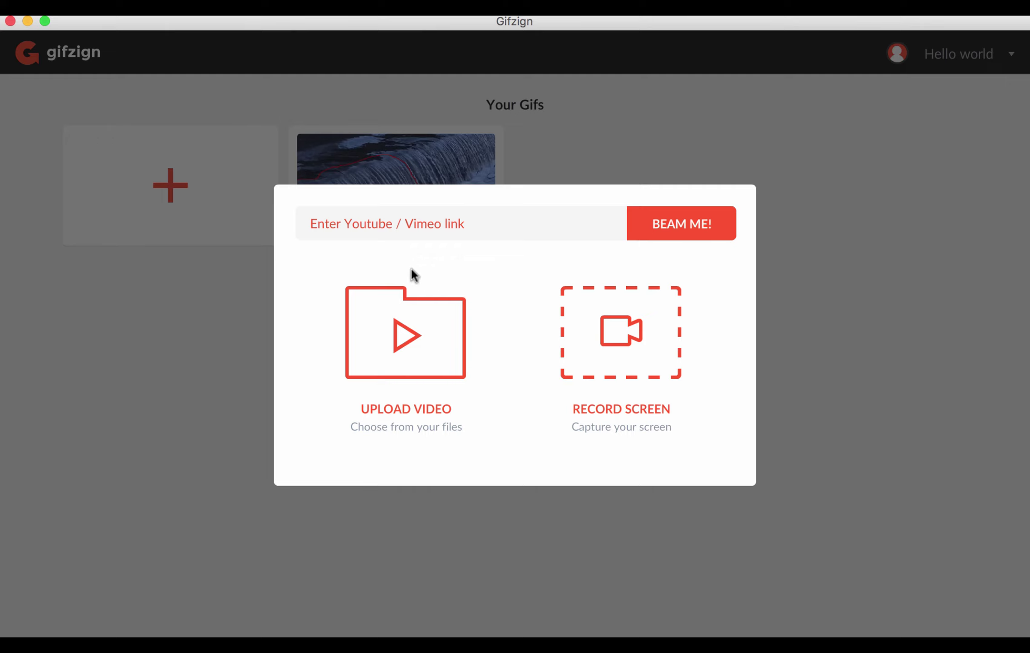
left_click(412, 221)
- Load the cat video from the pasted YouTube link and trim it to 00:28–00:40
left_click(437, 226)
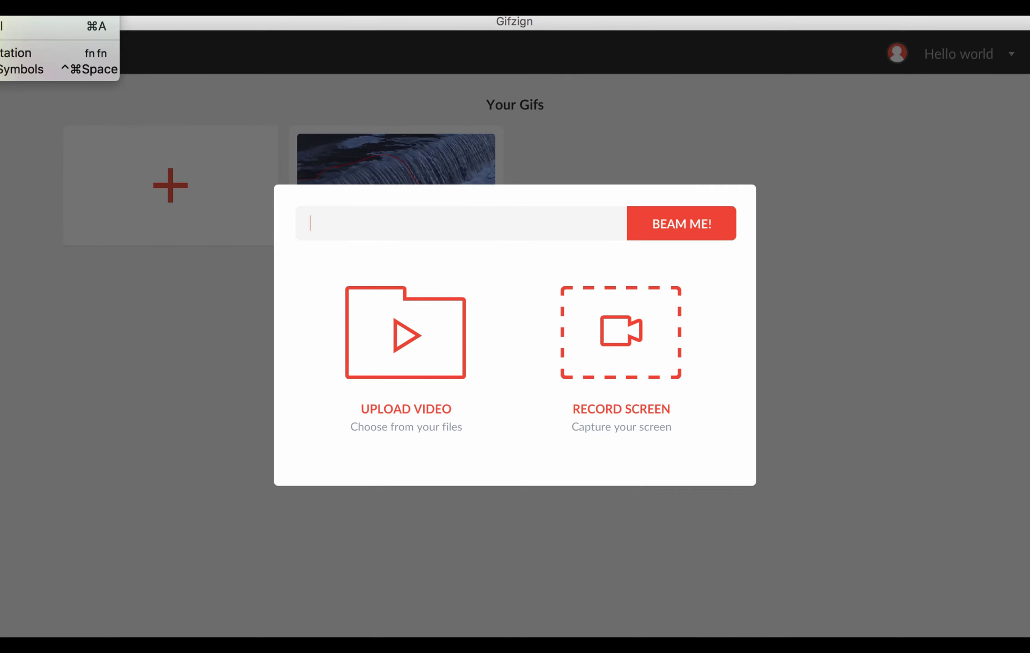
type("https://www.youtube.com/watch?v=lDKzY_NiBDo")
left_click(655, 230)
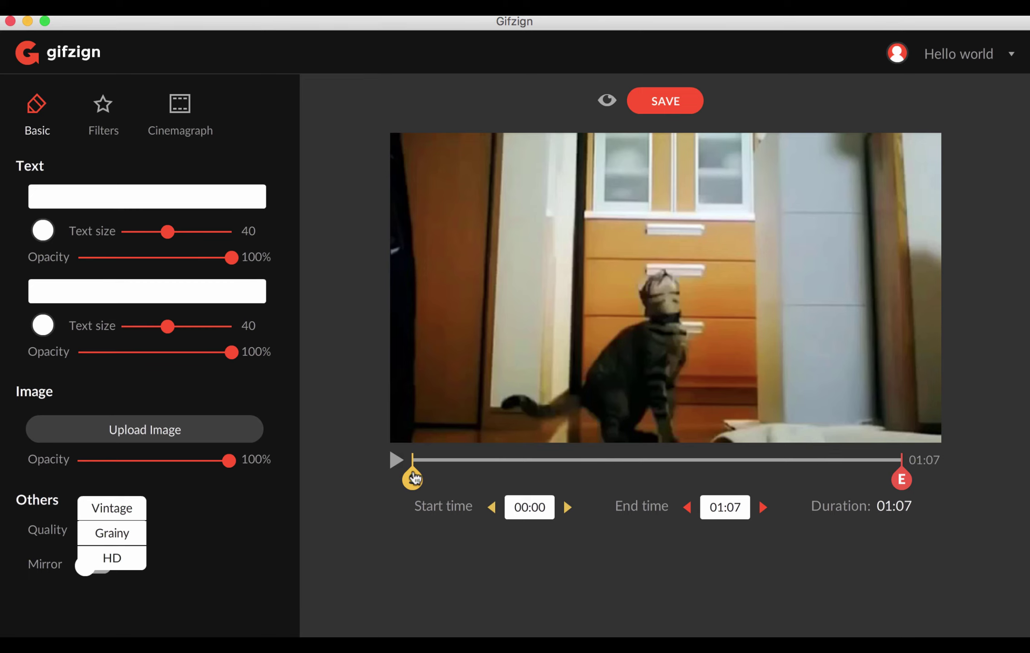
left_click_drag(413, 479, 627, 479)
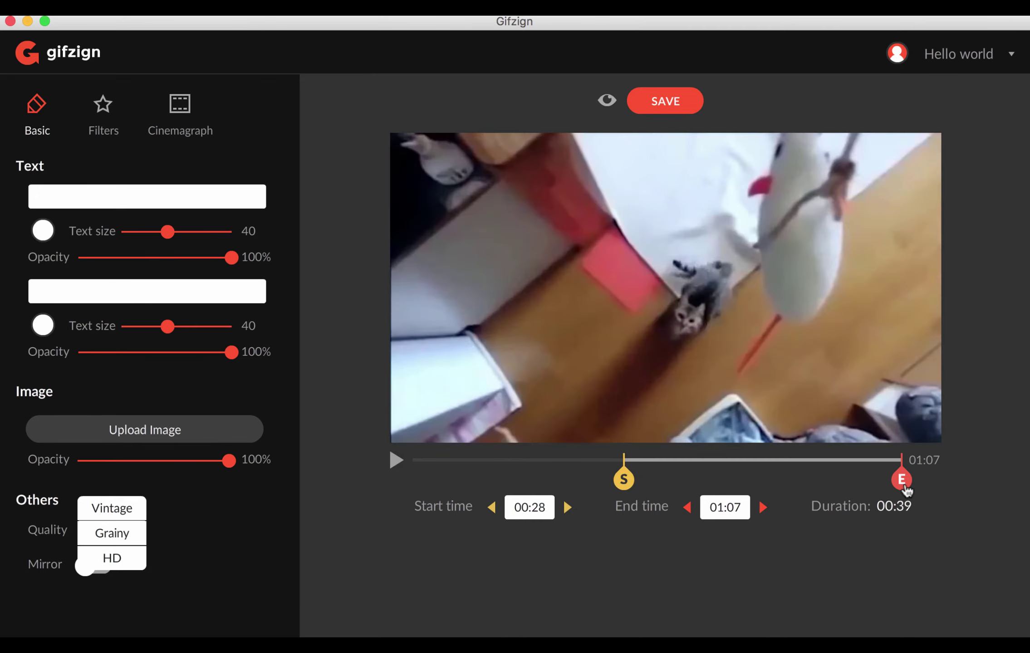
left_click_drag(902, 482, 711, 484)
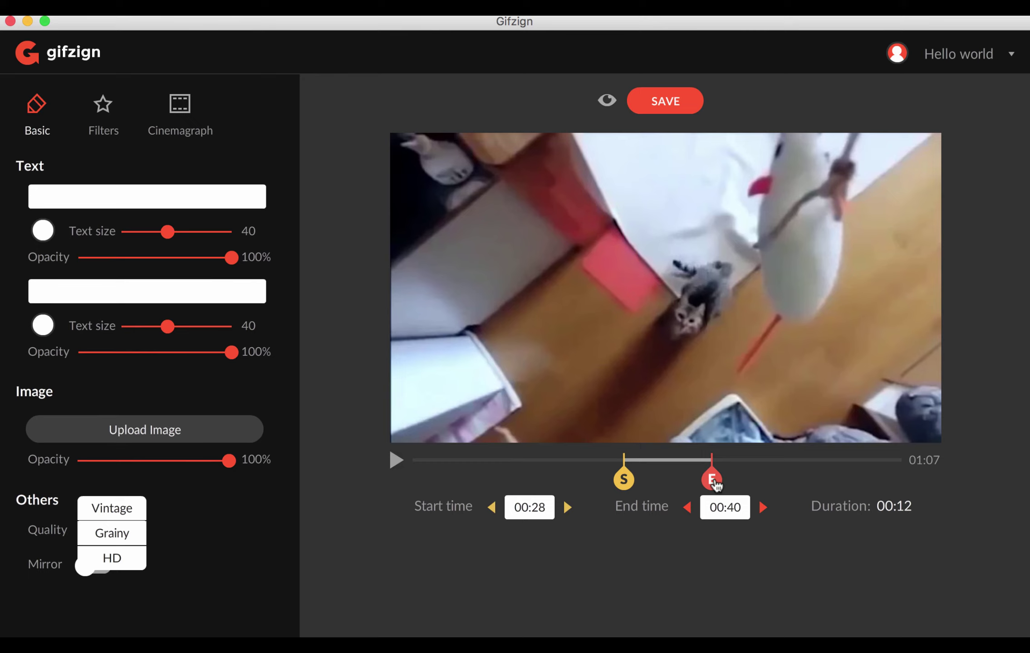
- Add the top caption 'Jump' at text size 71
left_click(68, 189)
type("Jump")
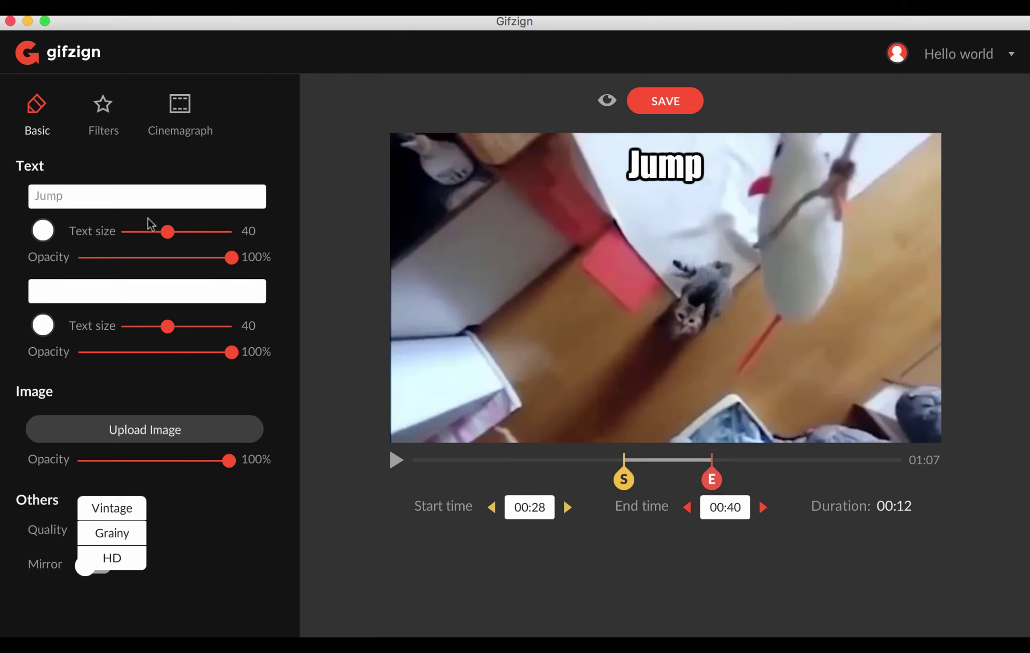
left_click_drag(167, 232, 201, 233)
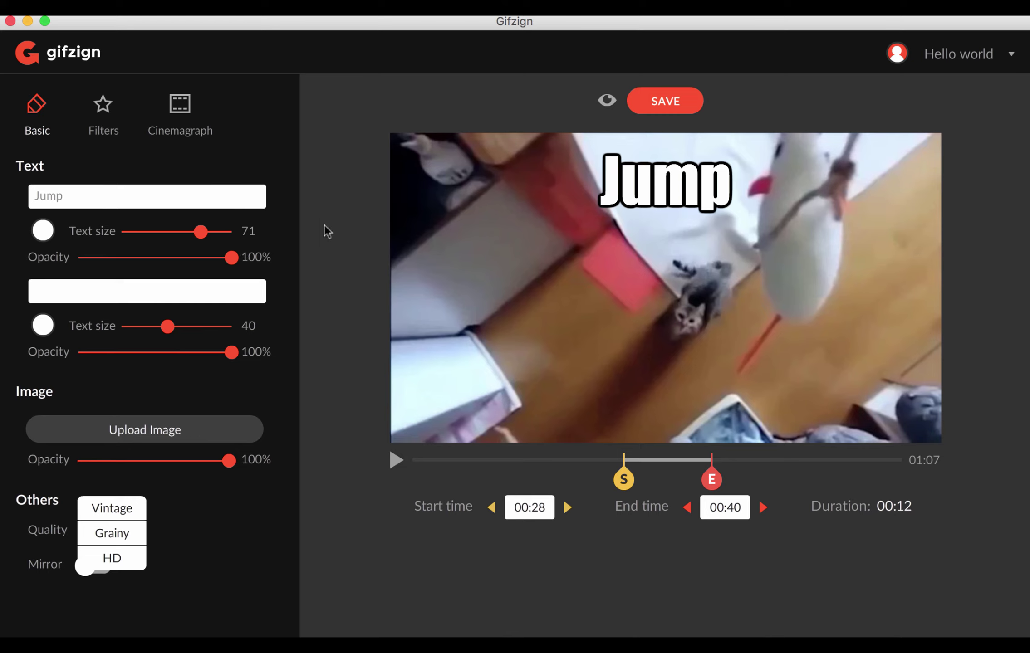
- Add the bottom caption 'Higher' at text size 58
left_click(129, 283)
type("Higher")
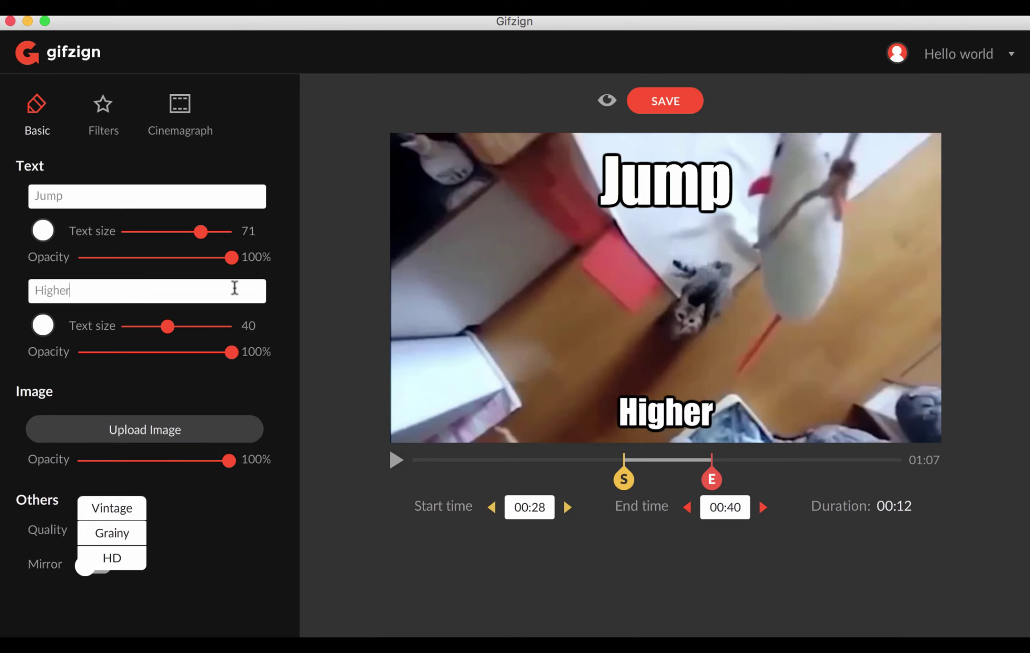
left_click_drag(167, 327, 187, 327)
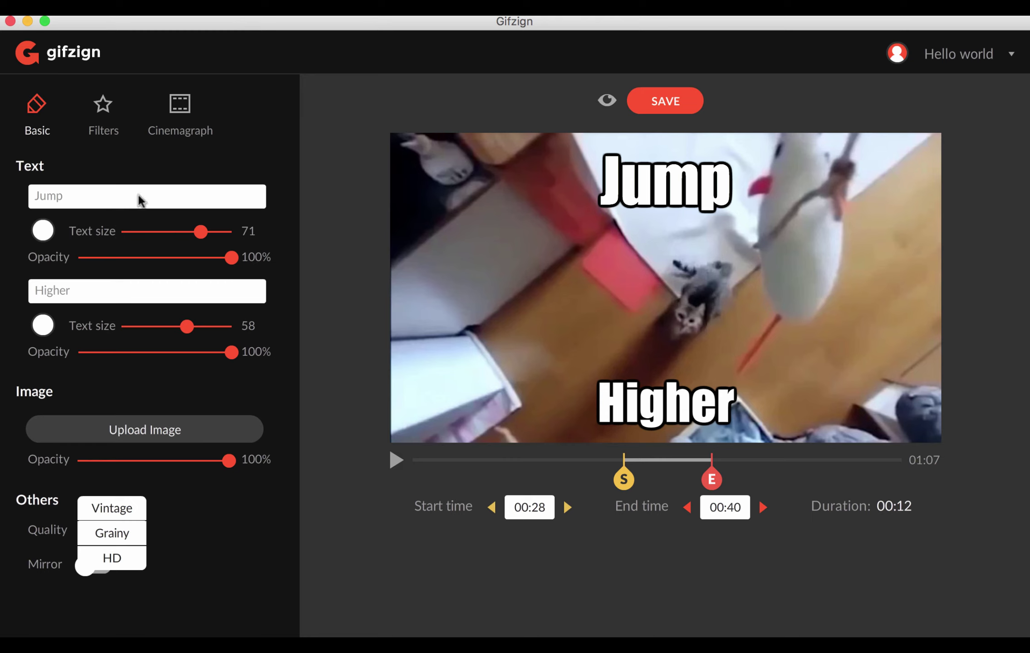
left_click(104, 138)
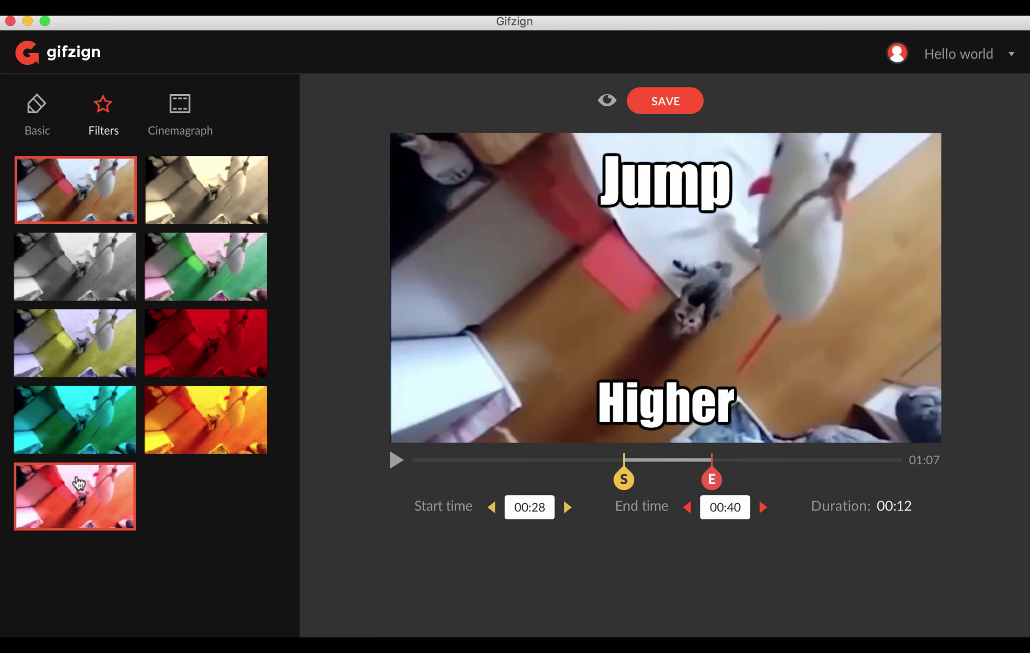
left_click(42, 136)
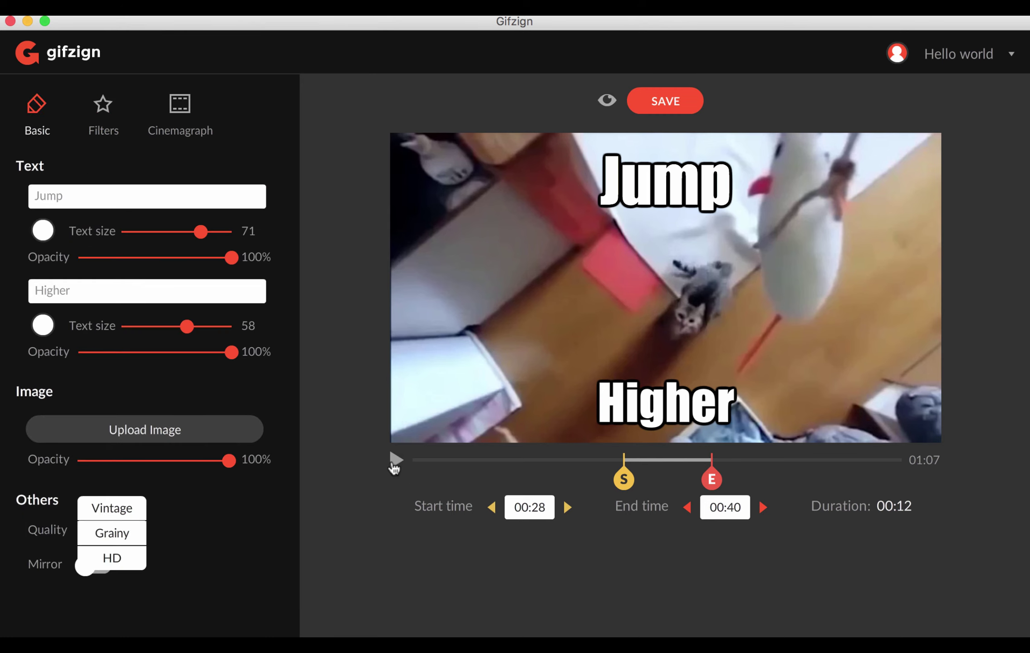
left_click(395, 466)
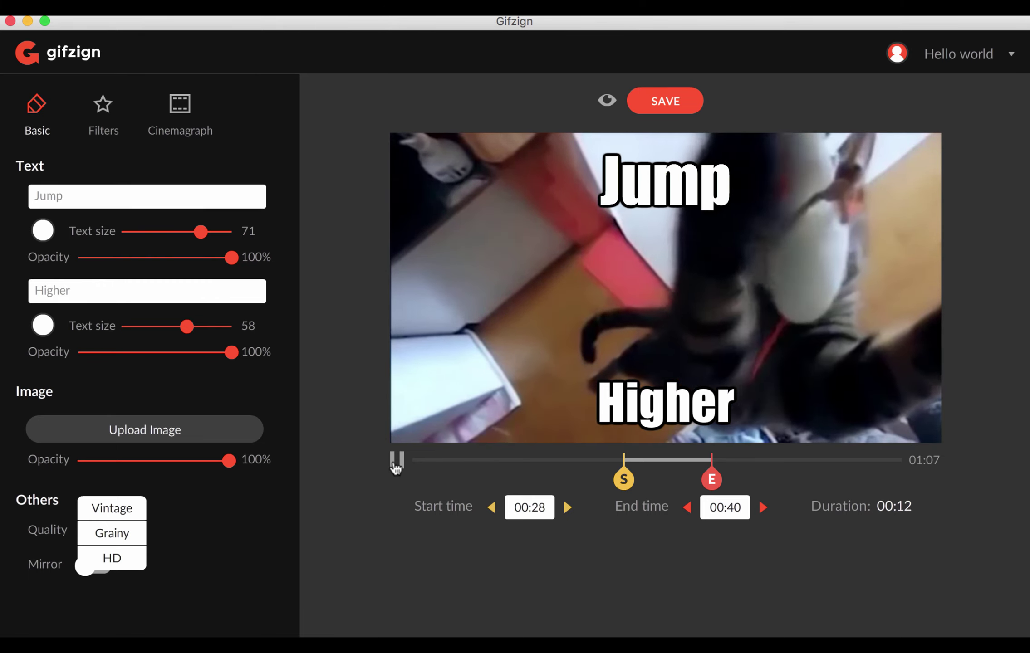
left_click(395, 462)
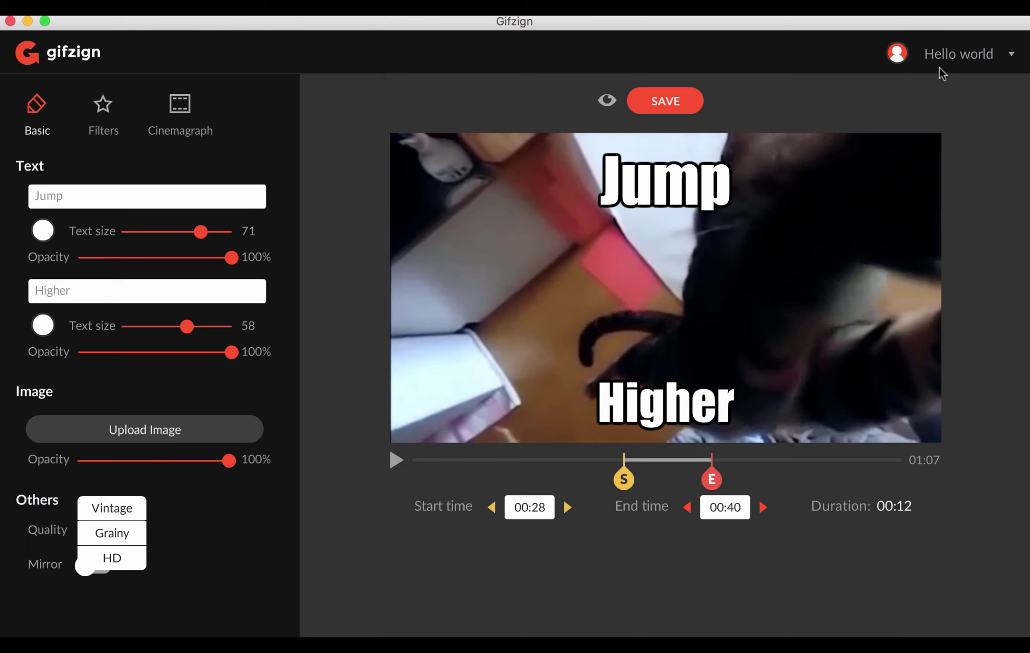
left_click(948, 53)
- From My GIFs, start a new GIF by uploading Landscape - 7873.mp4 from the computer
left_click(934, 89)
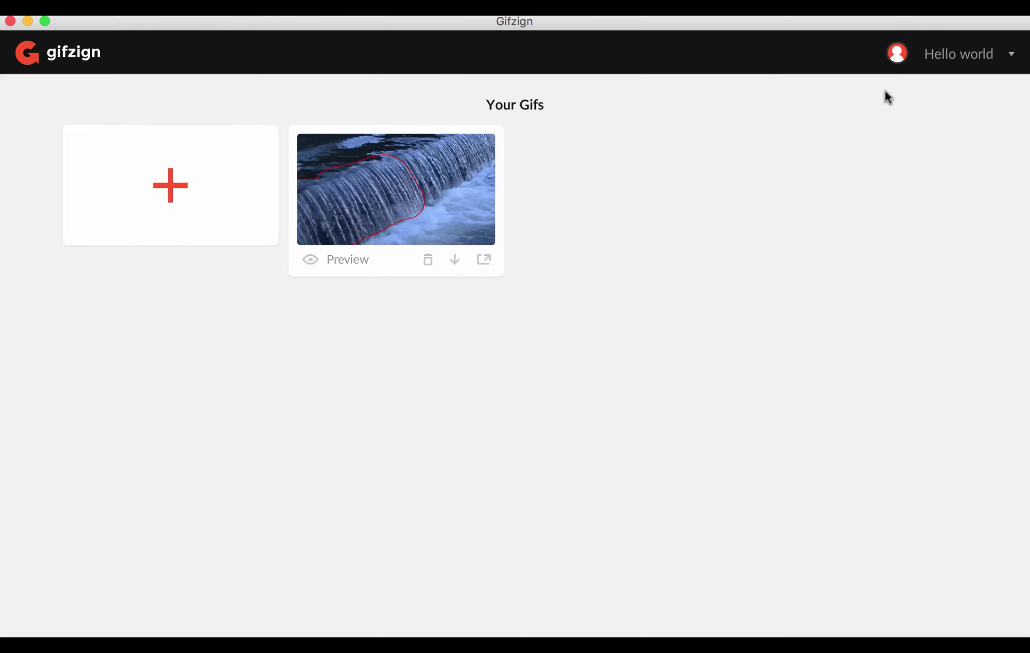
left_click(189, 187)
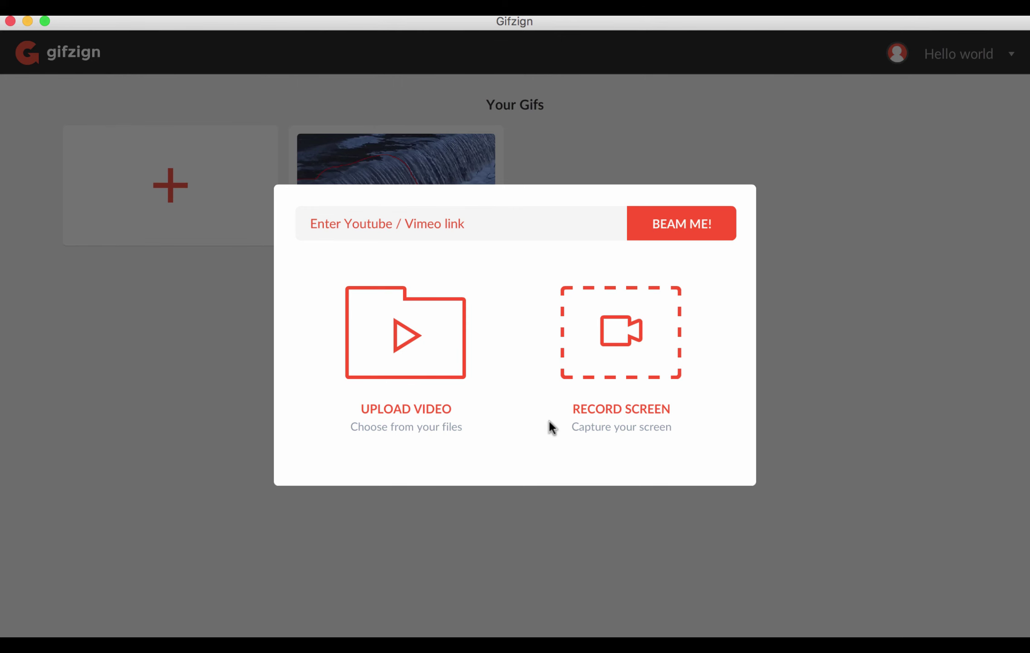
left_click(412, 325)
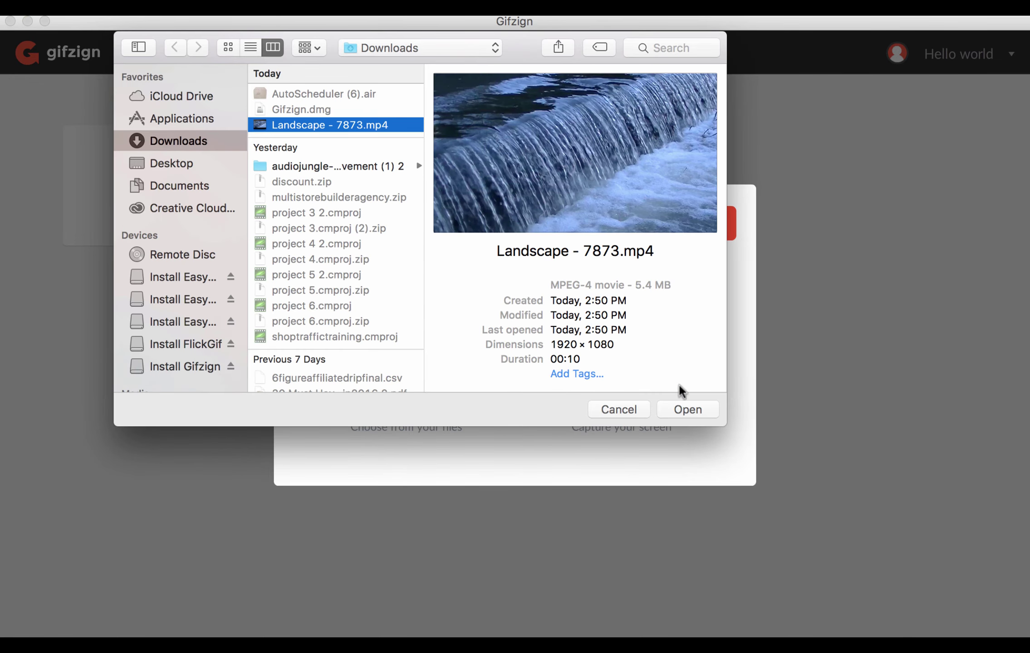
left_click(690, 405)
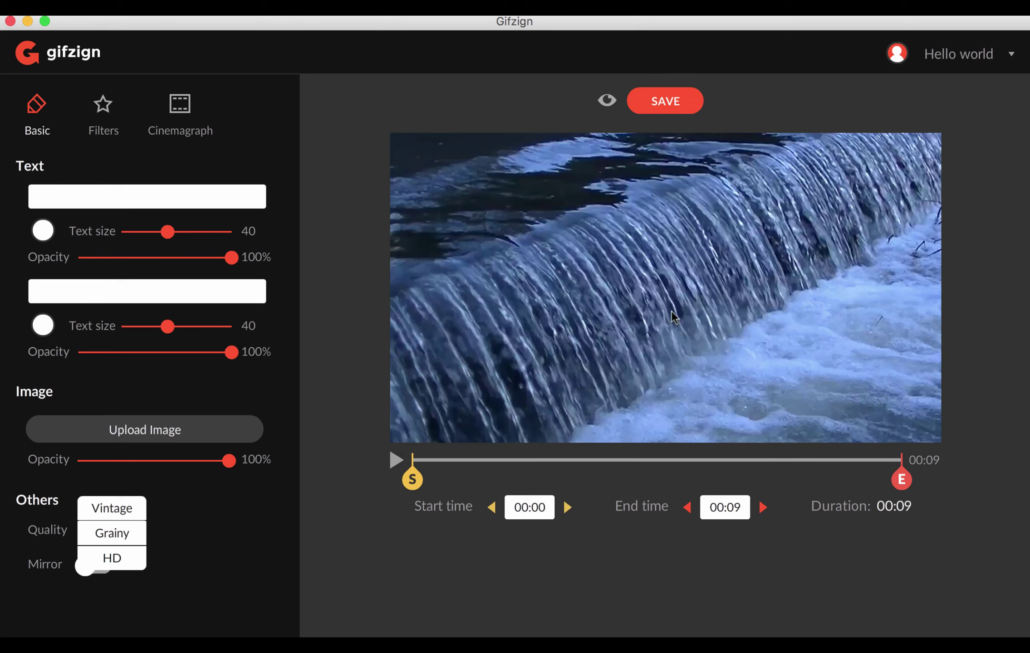
- Focus both caption fields, then bring up the Cinemagraph panel for the waterfall clip
left_click(85, 195)
left_click(76, 289)
left_click(192, 139)
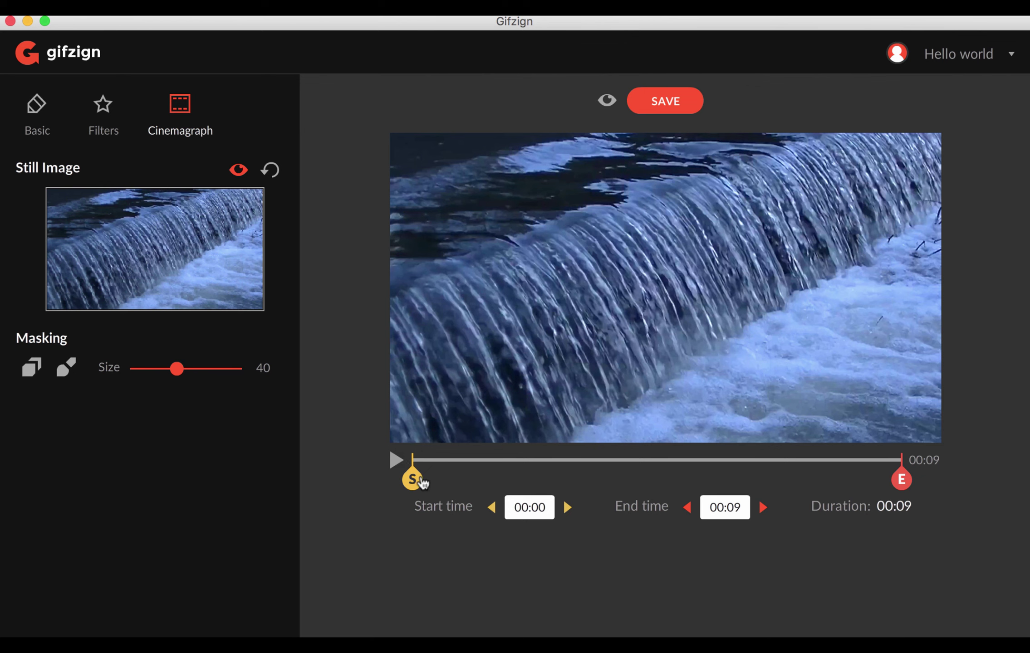
- Trim the waterfall clip to 00:01–00:04 and paint a mask over the waterfall's right part
left_click_drag(412, 479, 502, 480)
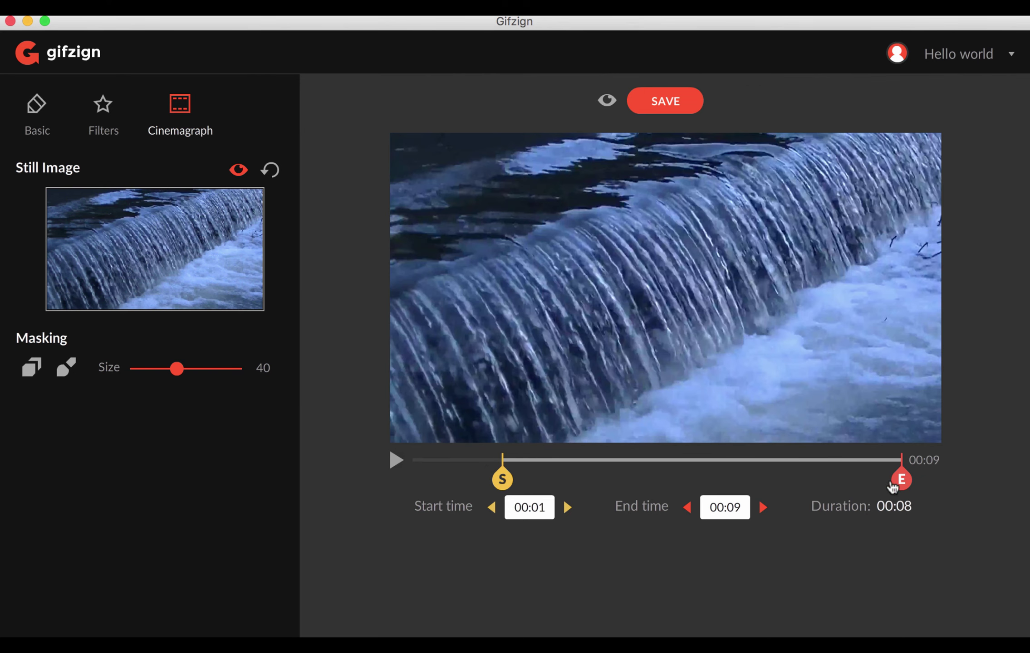
left_click_drag(895, 482, 672, 481)
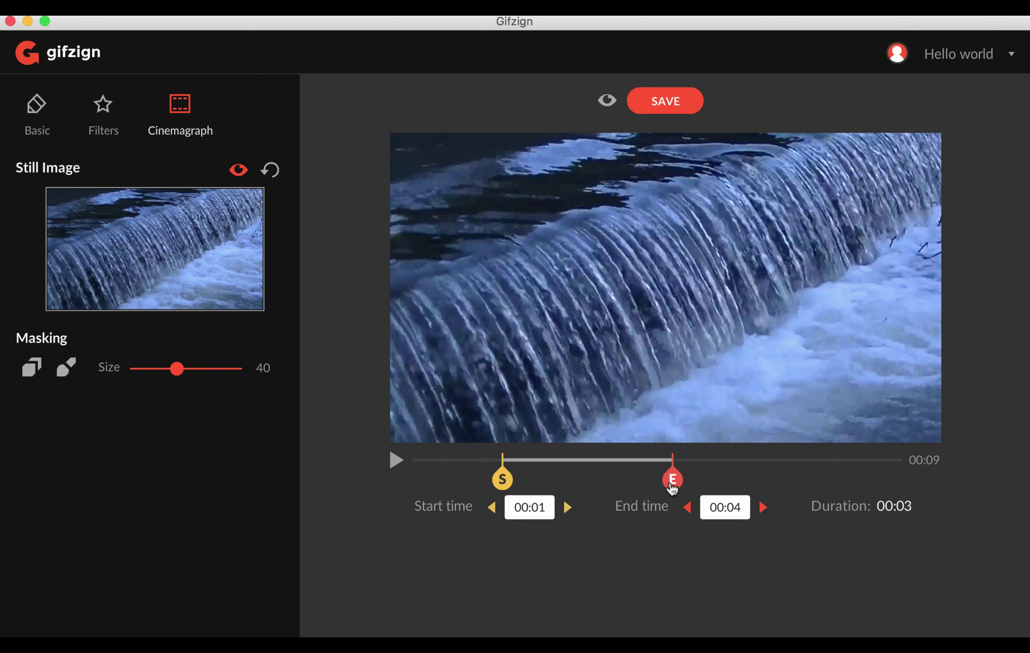
left_click(238, 172)
left_click(34, 369)
left_click(66, 367)
left_click(239, 169)
mouse_move(667, 244)
left_mouse_down()
mouse_move(737, 281)
mouse_move(732, 307)
mouse_move(711, 298)
mouse_move(669, 244)
mouse_move(629, 225)
mouse_move(724, 188)
mouse_move(877, 154)
mouse_move(902, 151)
mouse_move(919, 172)
mouse_move(912, 199)
mouse_move(875, 227)
mouse_move(777, 267)
mouse_move(732, 304)
mouse_move(750, 230)
mouse_move(887, 158)
left_mouse_up()
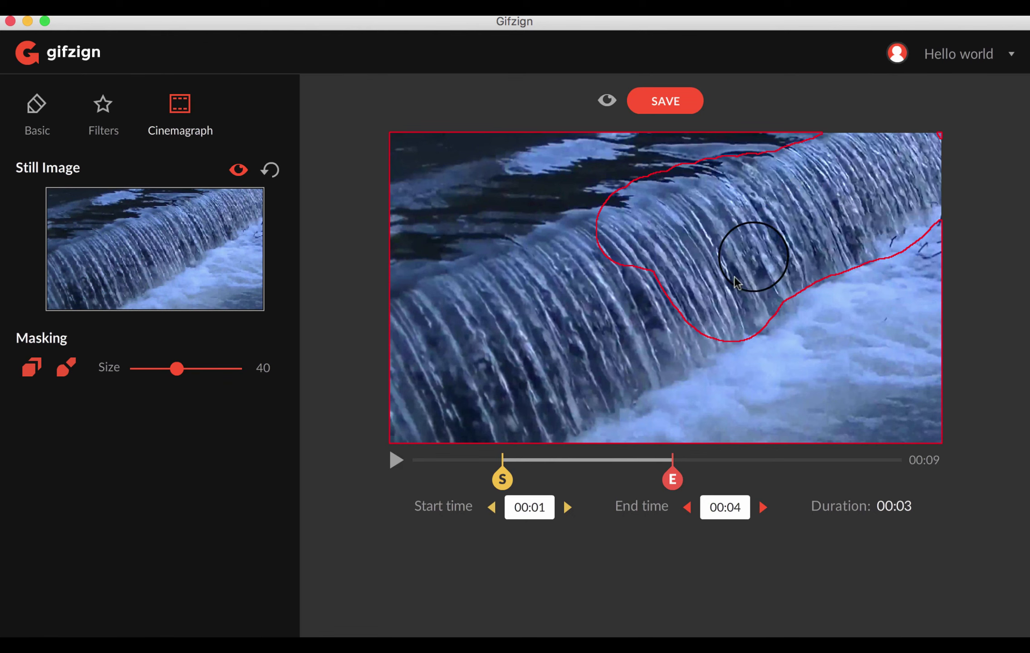
- Extend the mask leftward along its edge and set the masking brush size to 46
left_click_drag(695, 272, 627, 232)
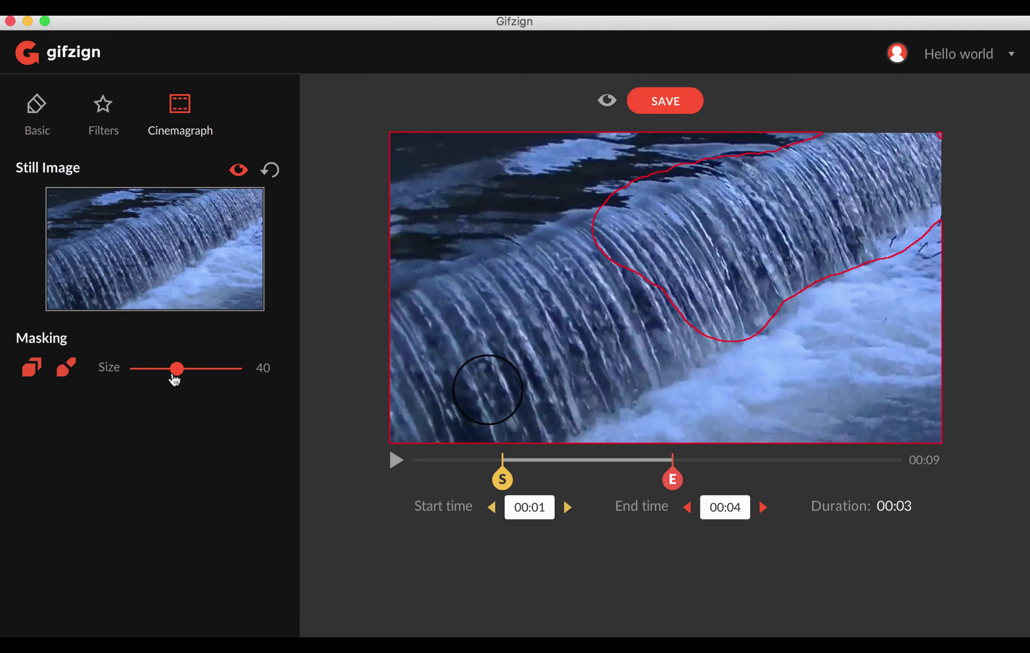
mouse_move(162, 377)
left_mouse_down()
mouse_move(140, 377)
mouse_move(186, 371)
left_mouse_up()
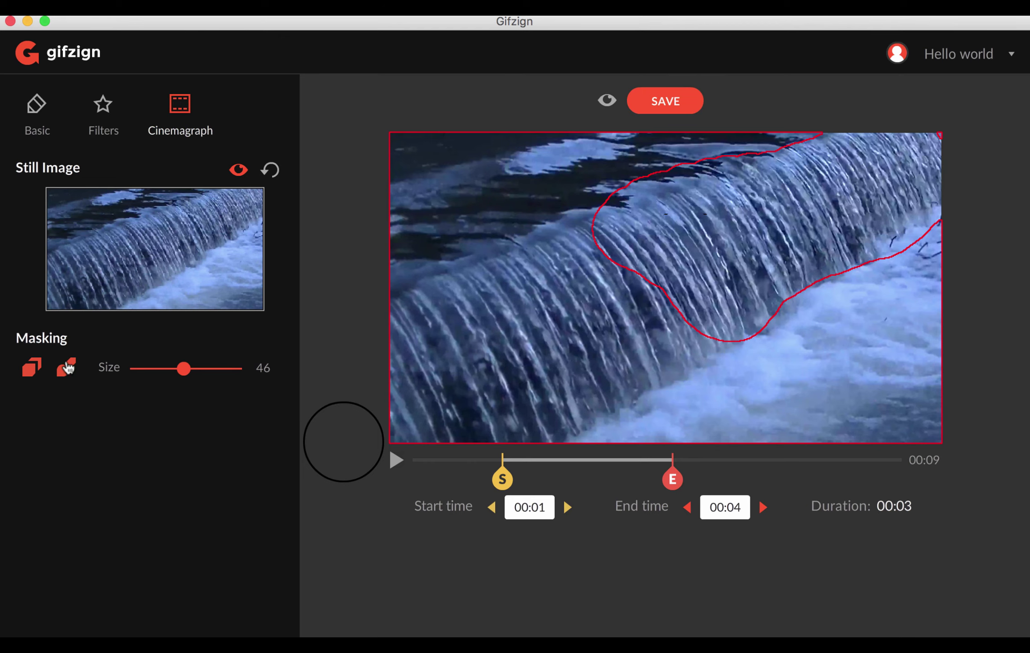
- Leave masking mode and preview the waterfall cinemagraph
left_click(32, 368)
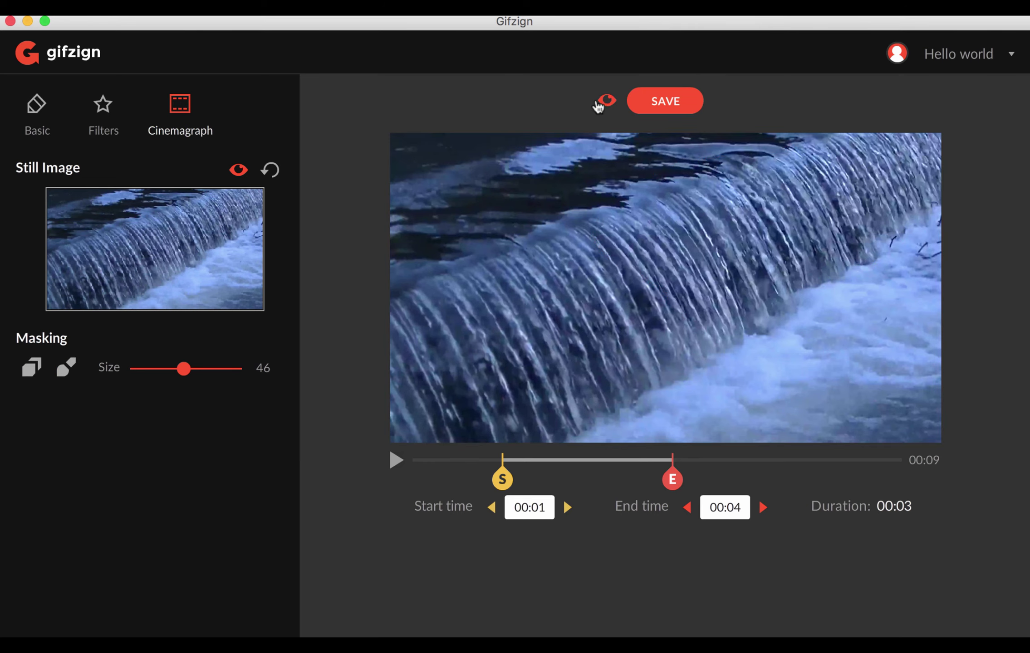
left_click(604, 103)
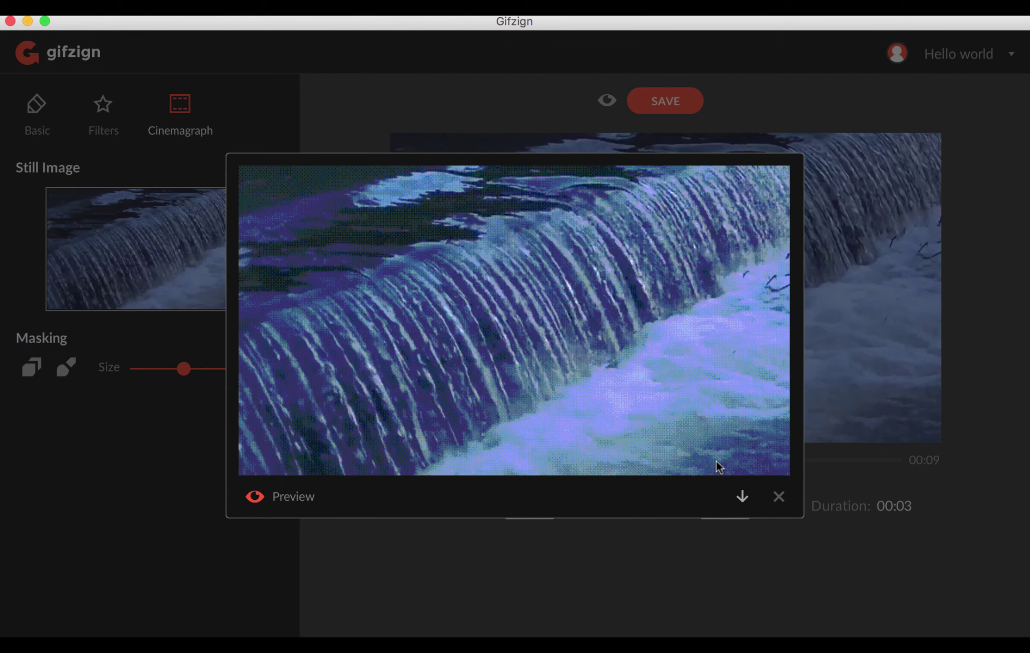
left_click(778, 496)
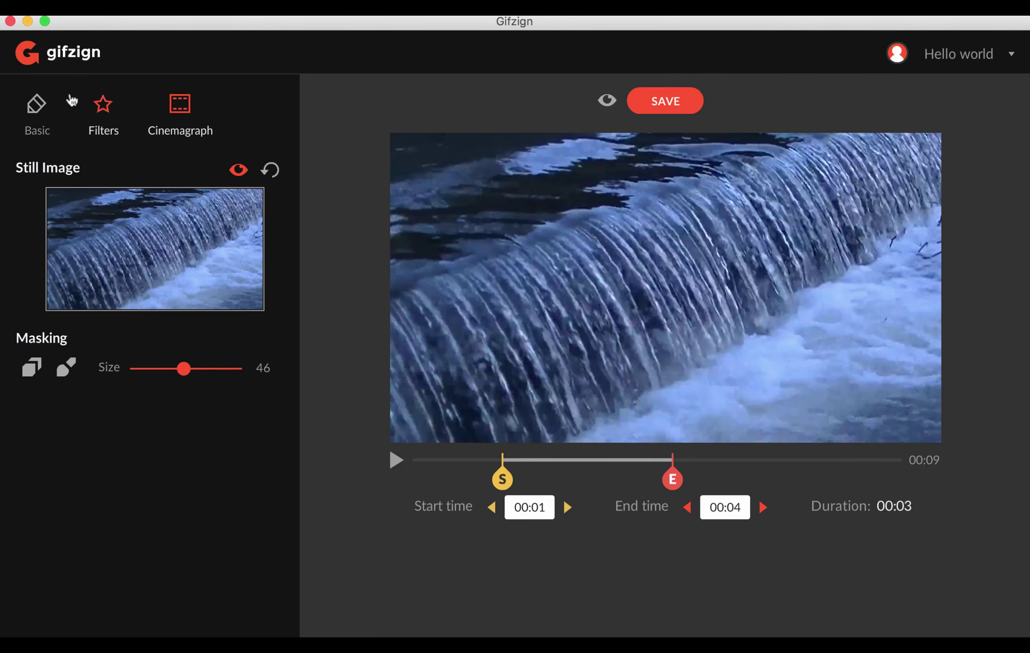
- Set Quality to HD in the Basic settings and preview the result again
left_click(38, 109)
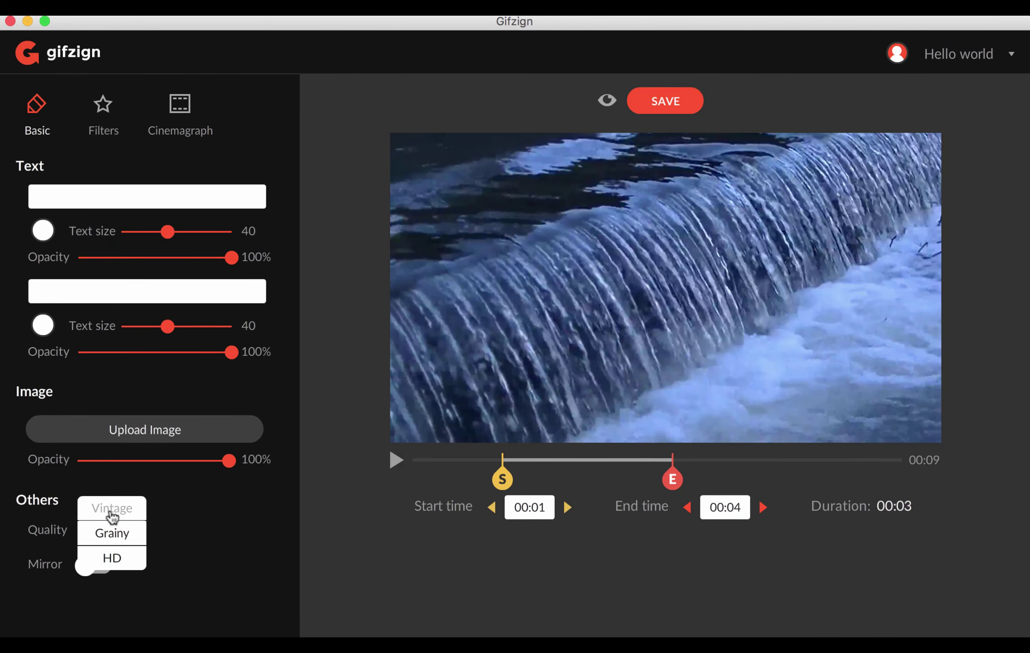
left_click(110, 566)
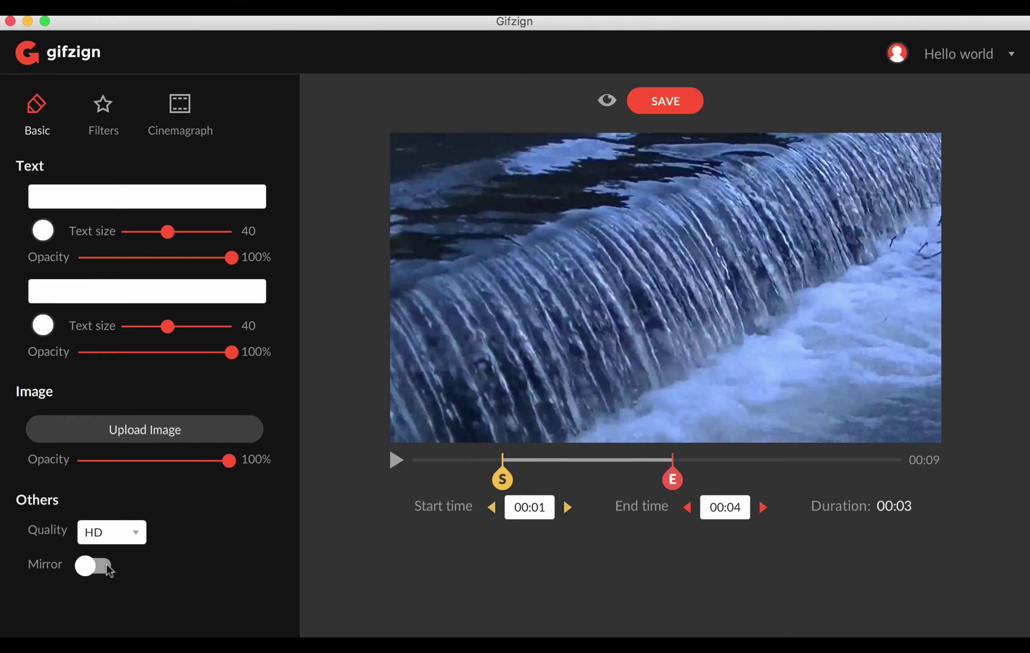
left_click(607, 100)
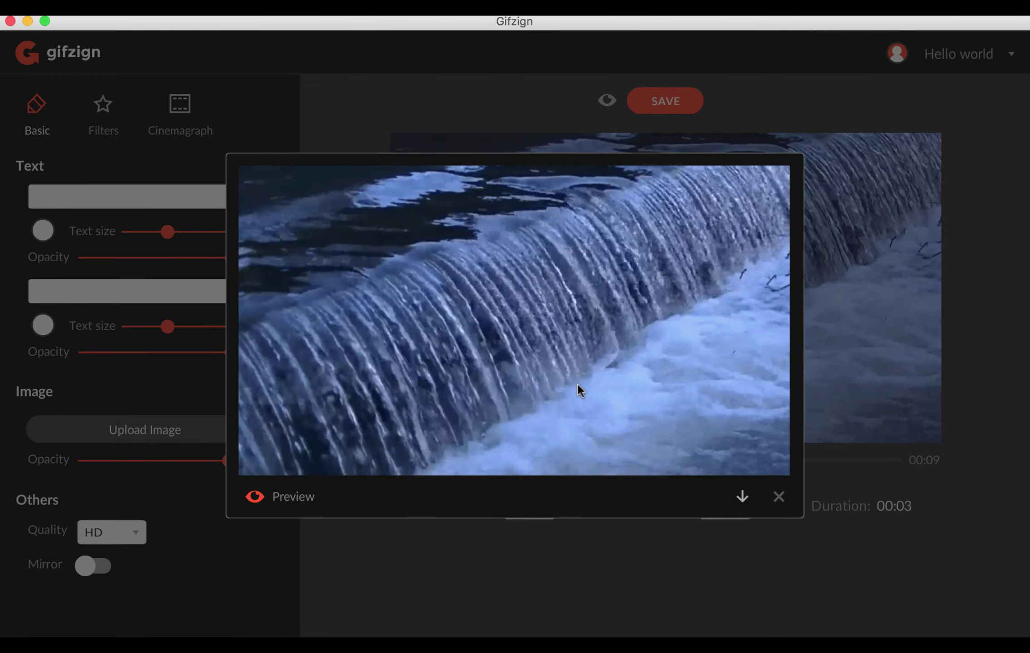
left_click(779, 496)
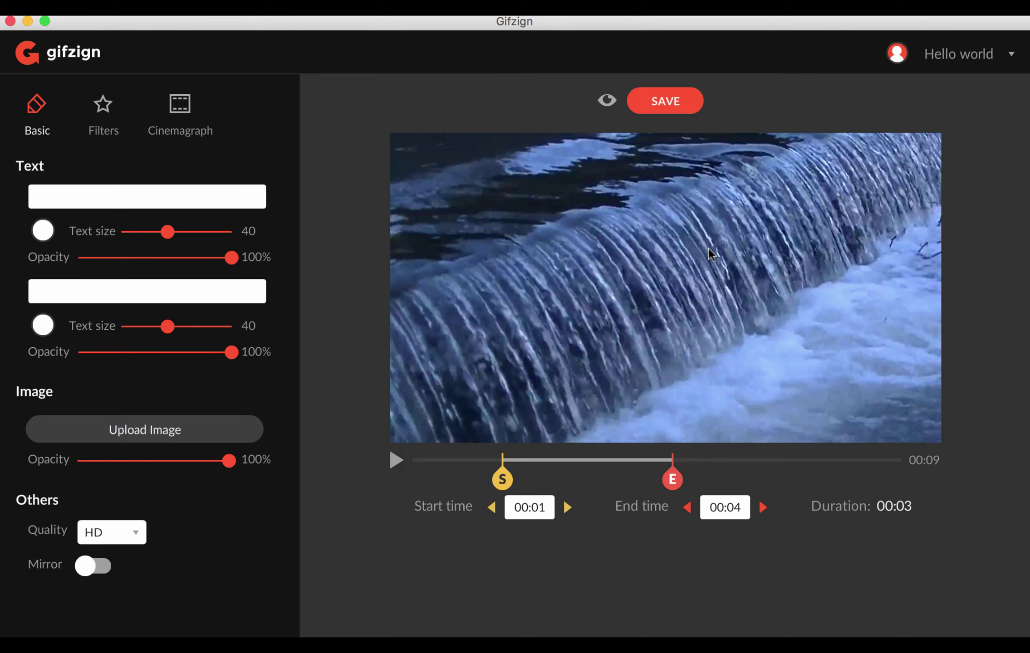